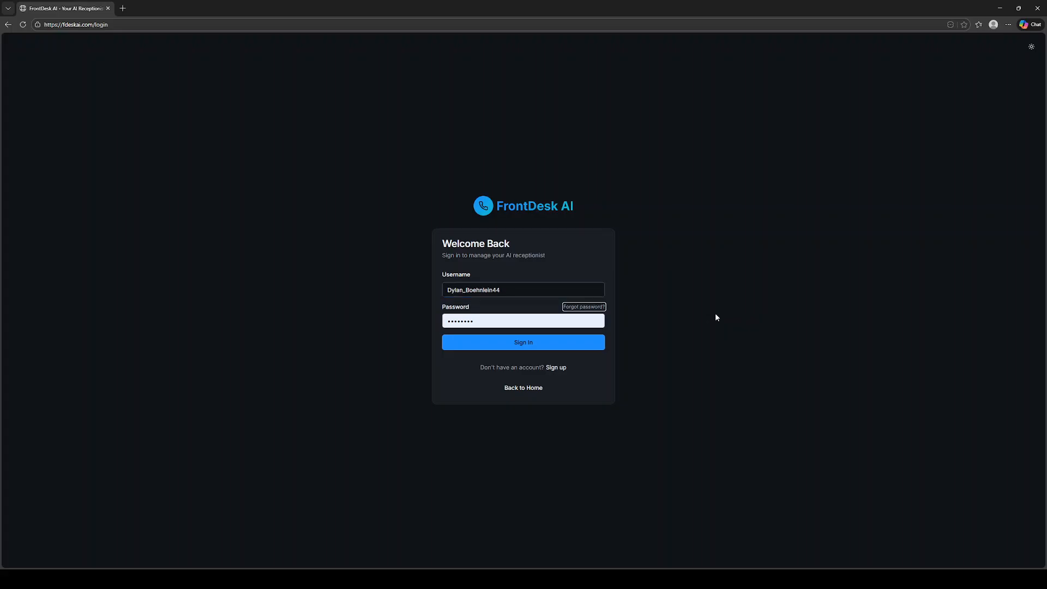
{"action": "key", "text": "Tab"}
Enter the account password and sign in to the FrontDesk AI account
{"action": "type", "text": "a••••••••"}
{"action": "key", "text": "Return"}
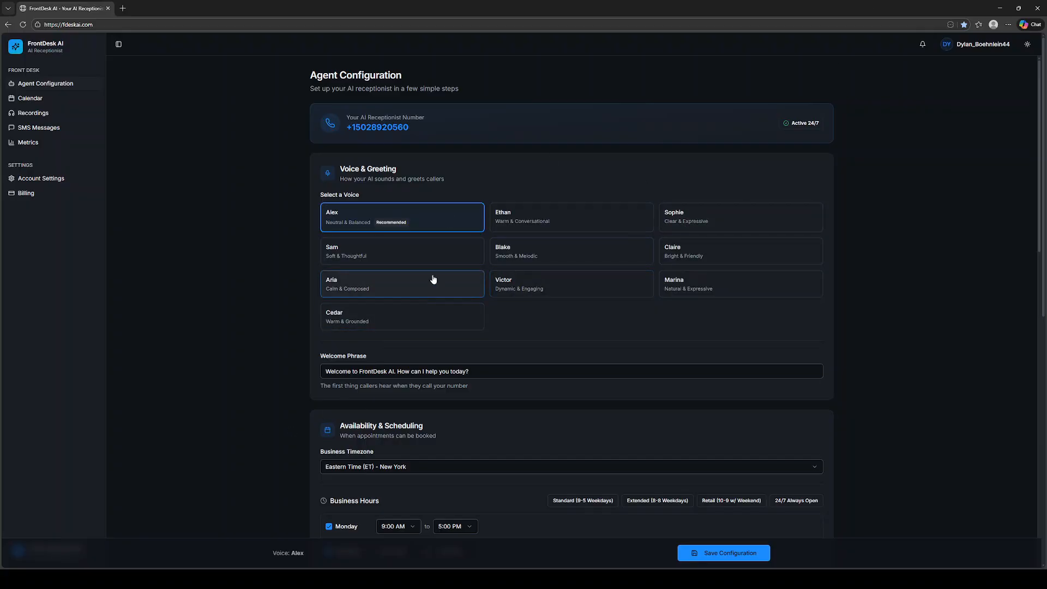
Choose Sam as the AI receptionist's voice and review the welcome phrase
{"action": "left_click", "coordinate": [419, 253]}
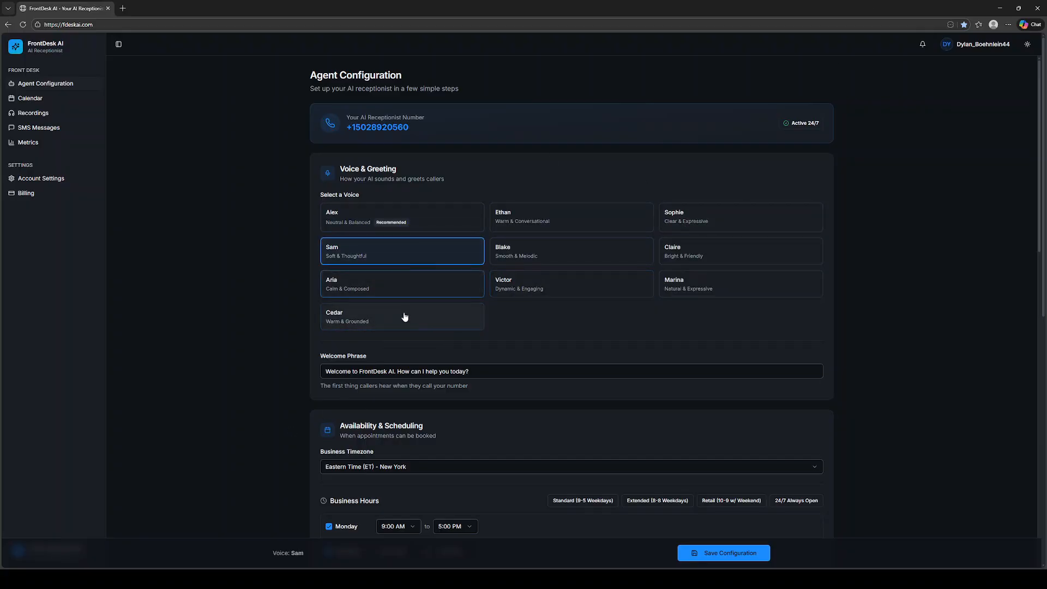
{"action": "scroll", "coordinate": [437, 311], "scroll_direction": "down", "scroll_amount": 2}
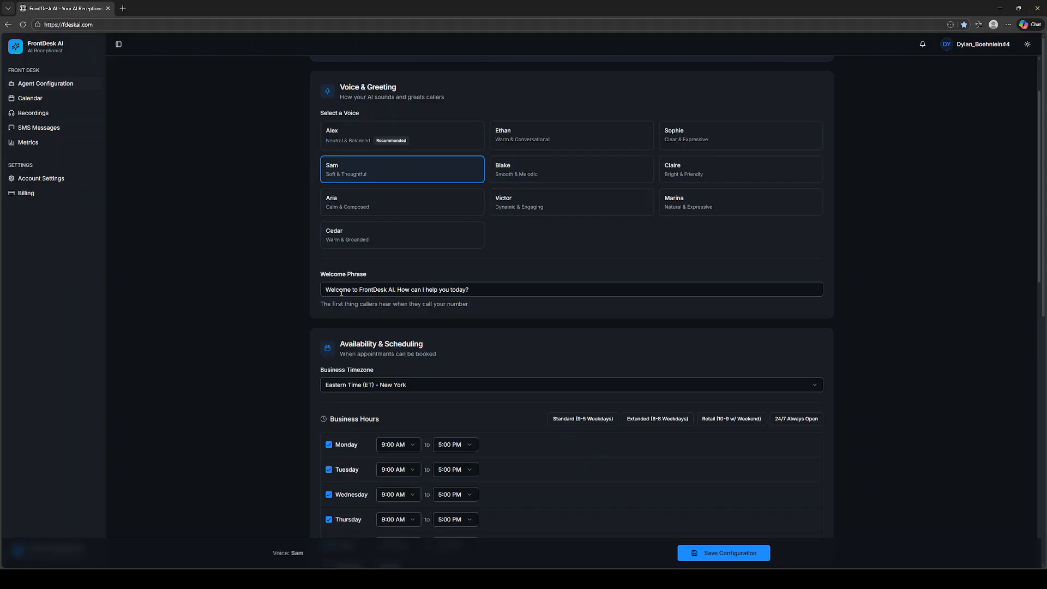
{"action": "left_click_drag", "start_coordinate": [326, 289], "coordinate": [474, 291]}
{"action": "left_click", "coordinate": [932, 231]}
{"action": "scroll", "coordinate": [657, 342], "scroll_direction": "down", "scroll_amount": 4}
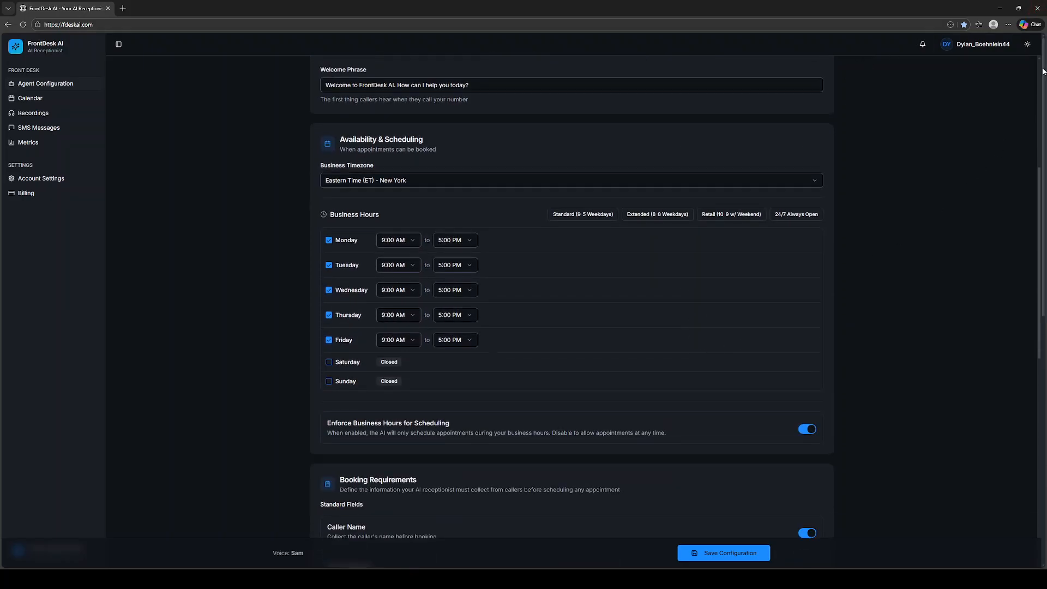
Set the business timezone to Eastern Time (ET) - New York
{"action": "left_click", "coordinate": [428, 181]}
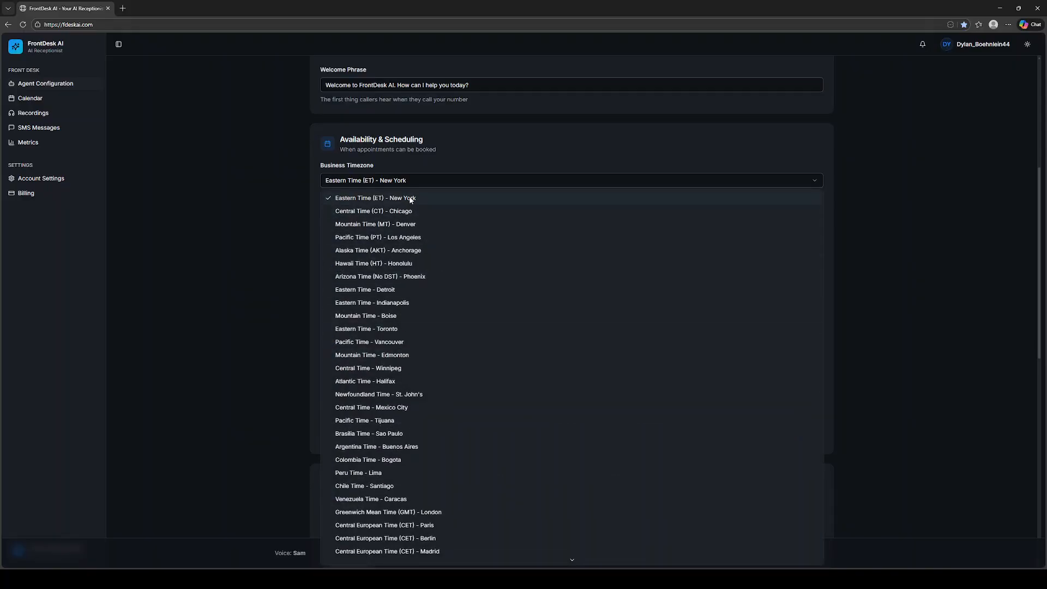
{"action": "scroll", "coordinate": [403, 245], "scroll_direction": "down", "scroll_amount": 3}
{"action": "scroll", "coordinate": [381, 229], "scroll_direction": "up", "scroll_amount": 3}
{"action": "left_click", "coordinate": [355, 197]}
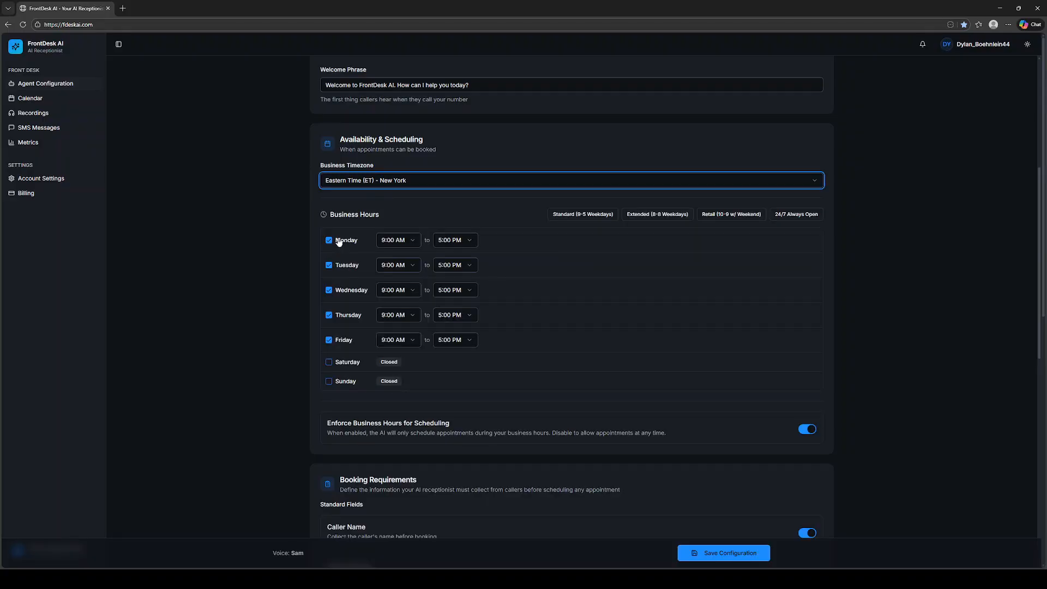
{"action": "left_click", "coordinate": [409, 240]}
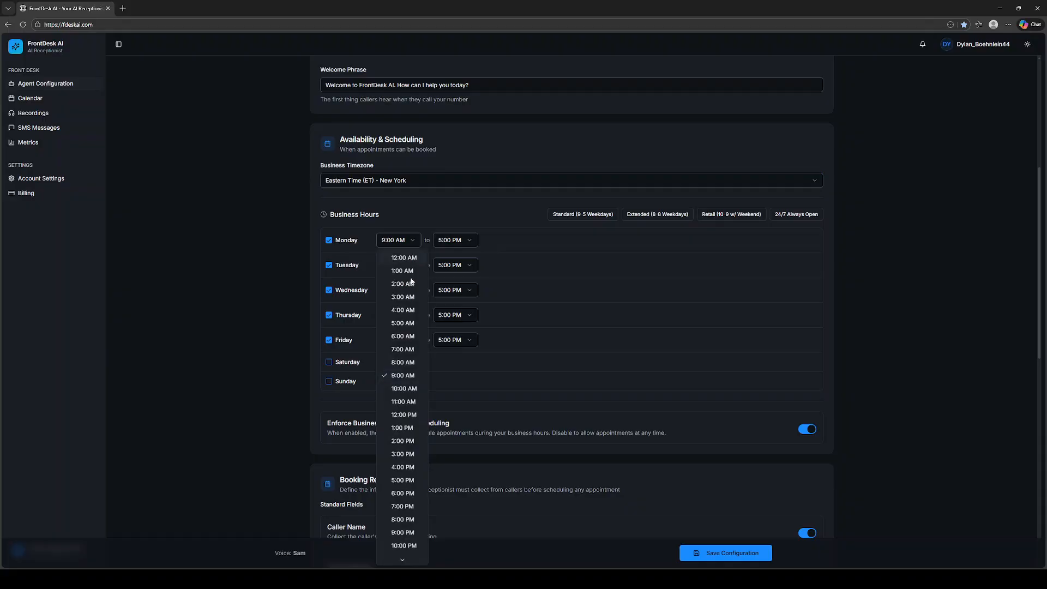
{"action": "left_click", "coordinate": [296, 271]}
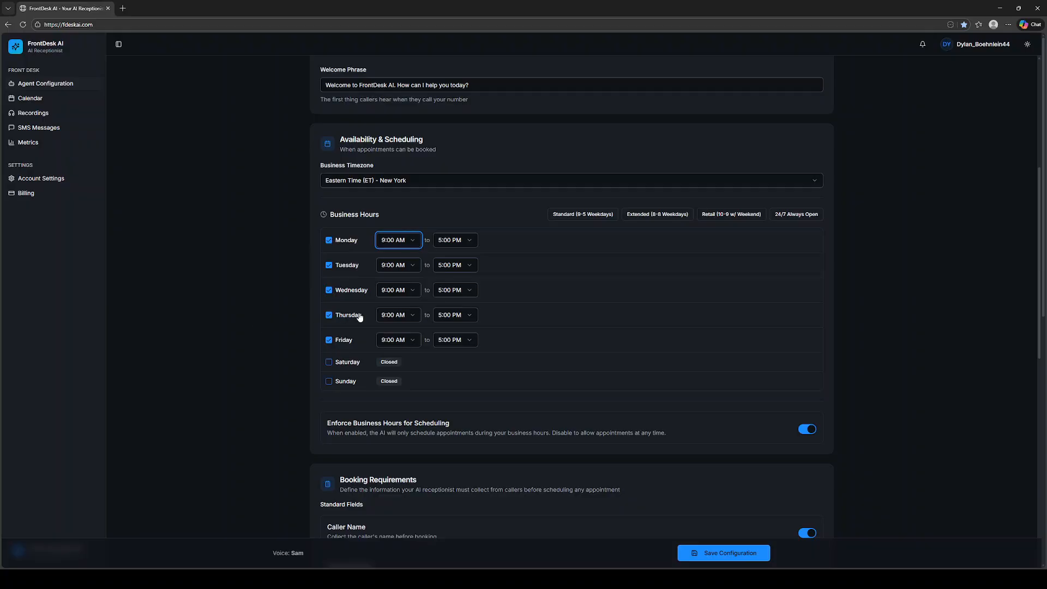
{"action": "scroll", "coordinate": [349, 317], "scroll_direction": "down", "scroll_amount": 3}
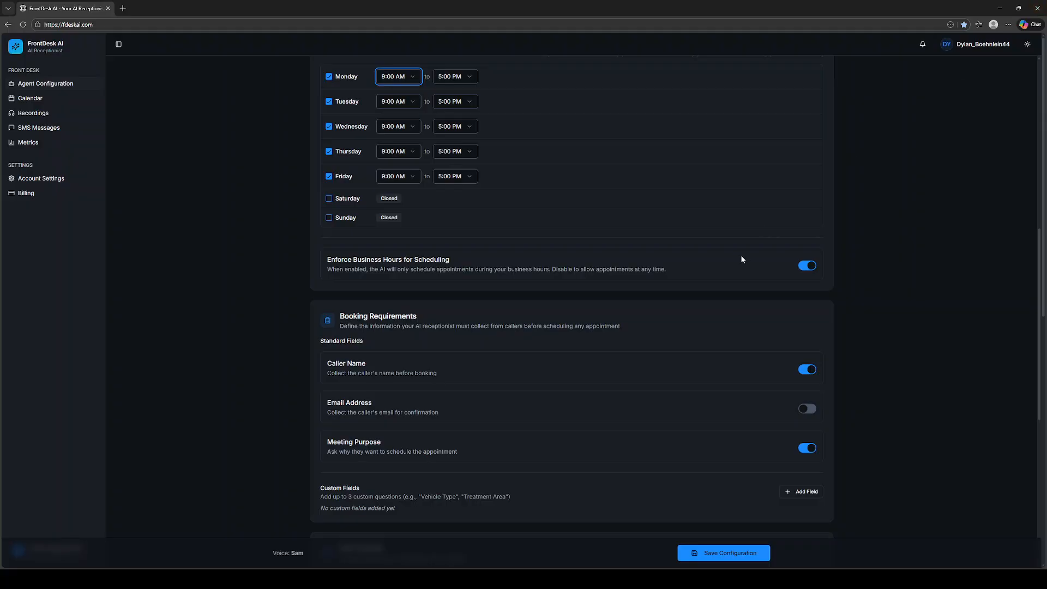
{"action": "left_click", "coordinate": [807, 266]}
{"action": "left_click", "coordinate": [807, 272]}
Add the custom booking question "What is the make and model of the vehicle?" plus two more blank custom fields
{"action": "scroll", "coordinate": [750, 299], "scroll_direction": "down", "scroll_amount": 4}
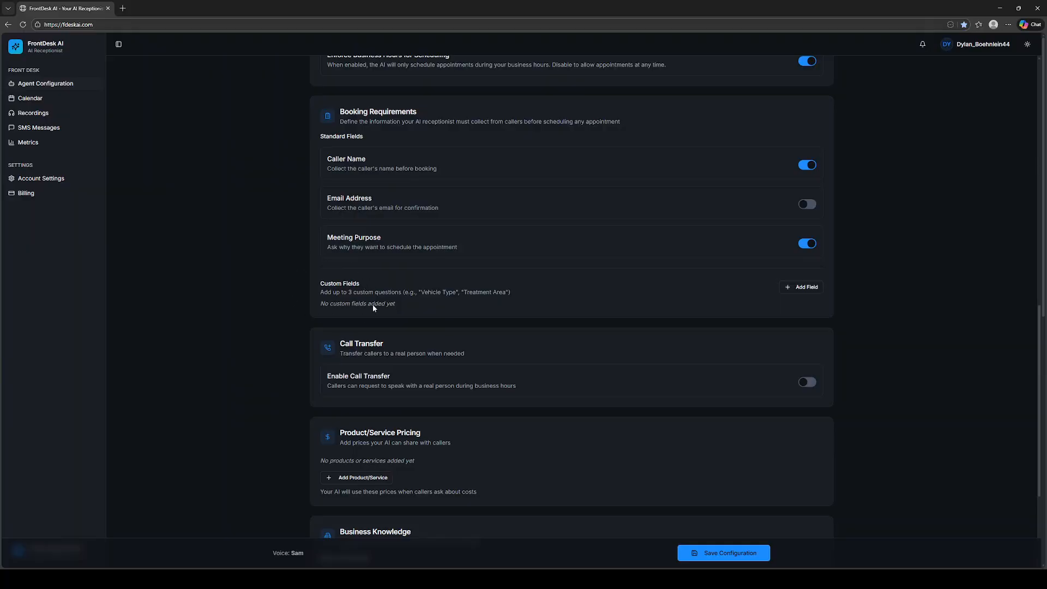
{"action": "left_click", "coordinate": [803, 288]}
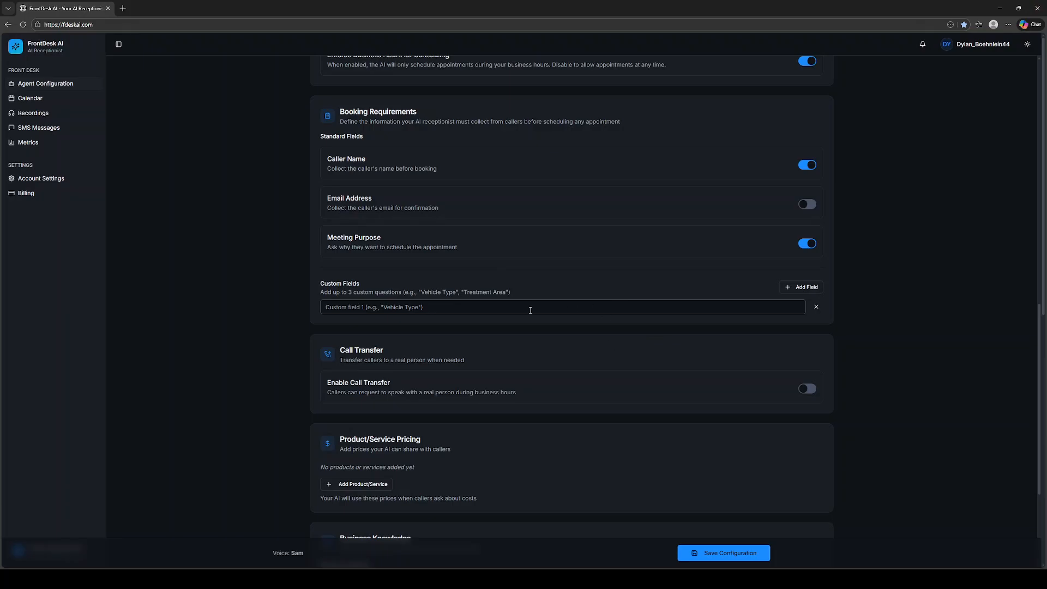
{"action": "left_click", "coordinate": [366, 308]}
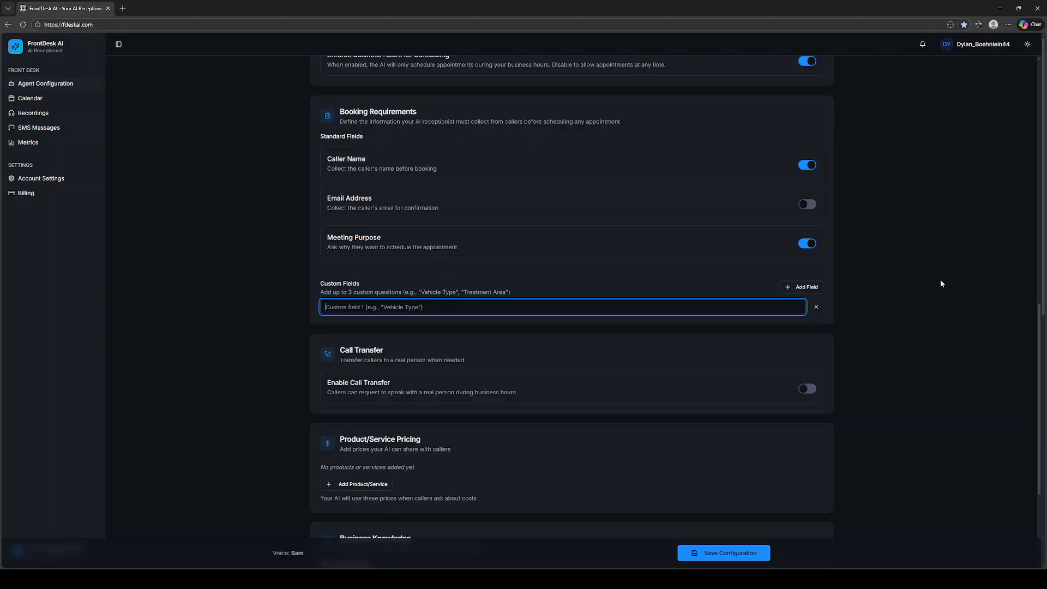
{"action": "type", "text": "What is the make and model of the vehicle?"}
{"action": "left_click", "coordinate": [928, 297]}
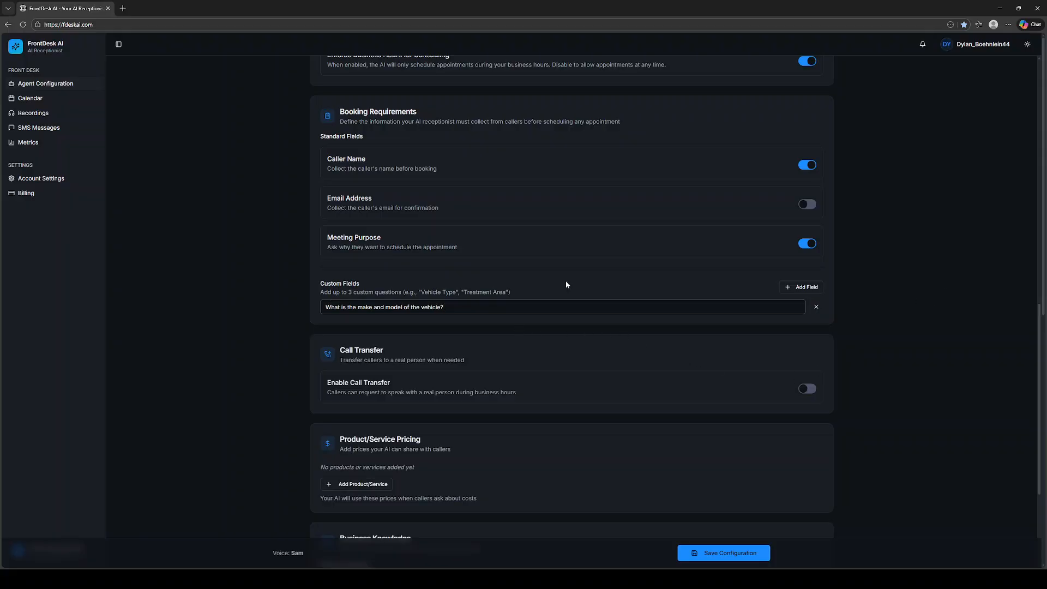
{"action": "left_click", "coordinate": [807, 288]}
{"action": "left_click", "coordinate": [809, 288]}
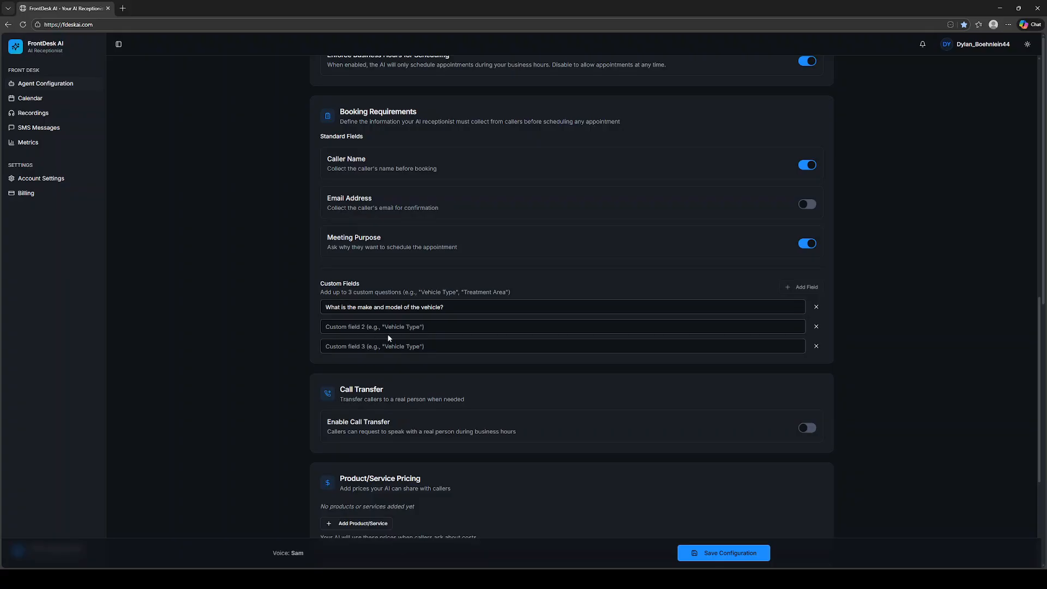
Enable call transfer to a real person, leaving the transfer phone number blank
{"action": "scroll", "coordinate": [386, 332], "scroll_direction": "down", "scroll_amount": 1}
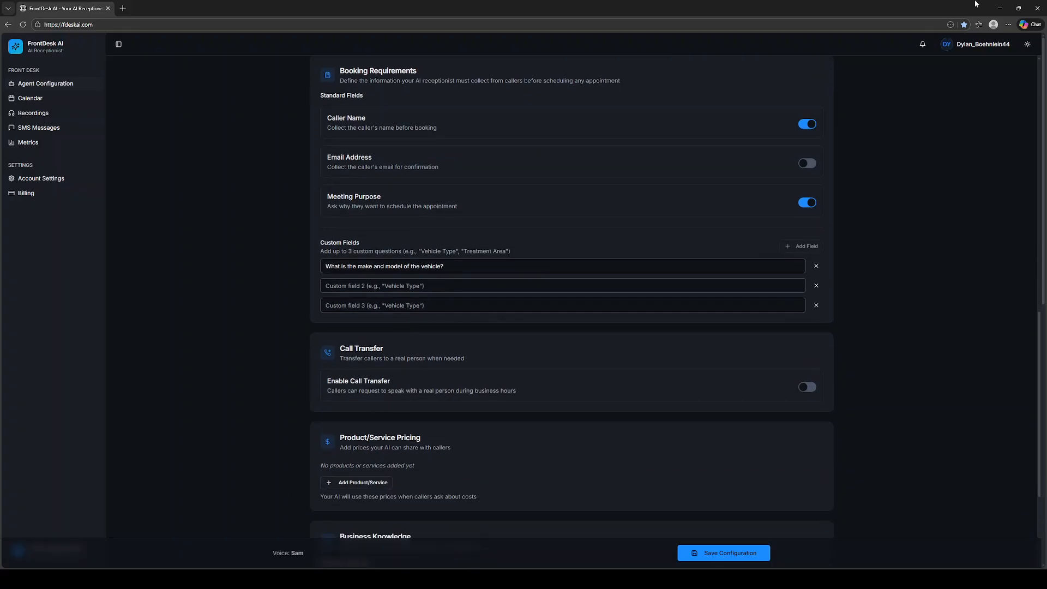
{"action": "scroll", "coordinate": [434, 263], "scroll_direction": "down", "scroll_amount": 4}
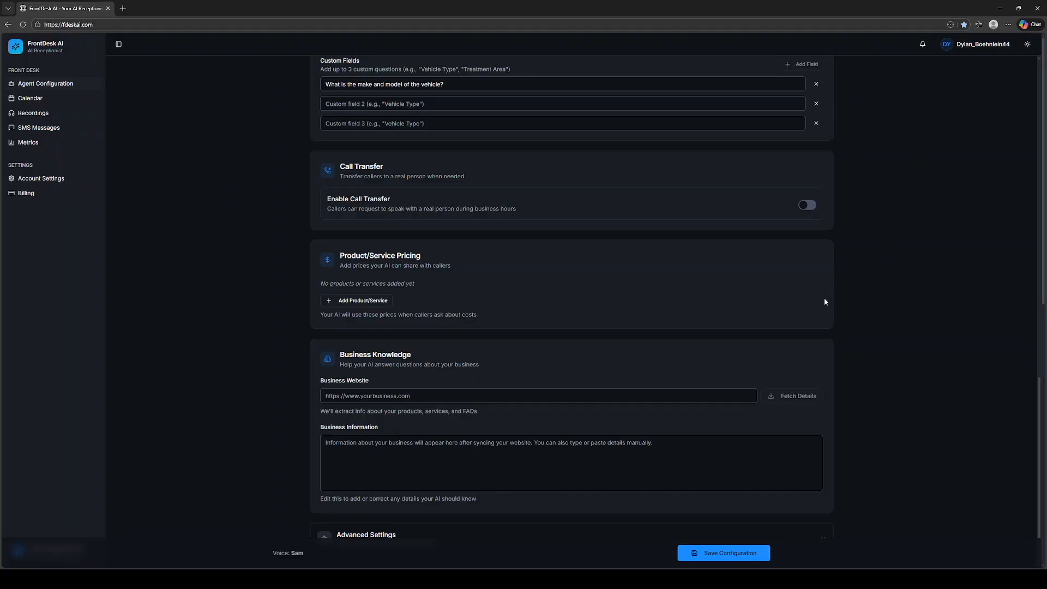
{"action": "left_click", "coordinate": [807, 206]}
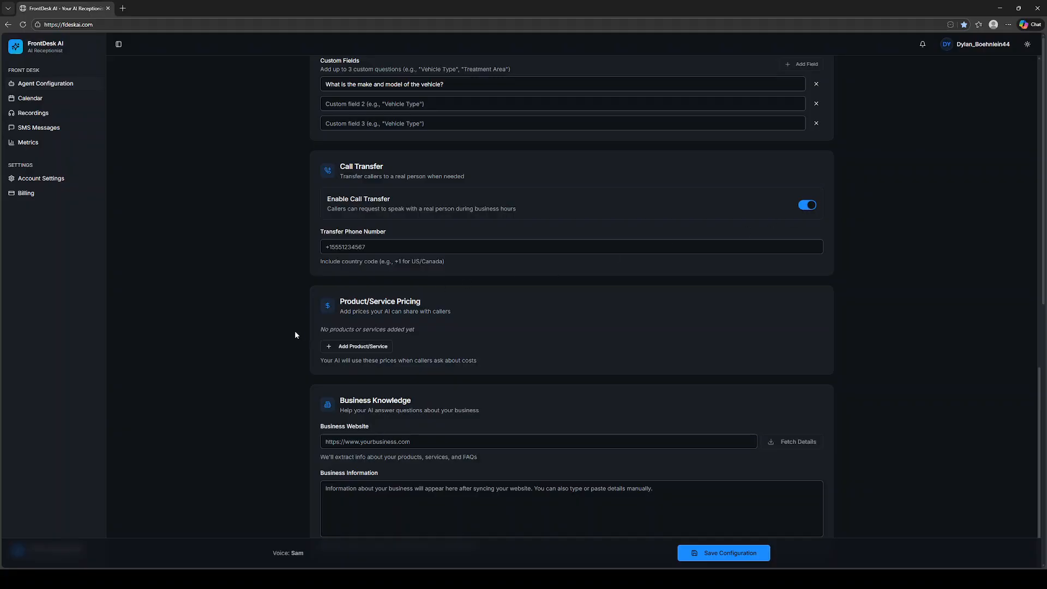
{"action": "left_click", "coordinate": [362, 248]}
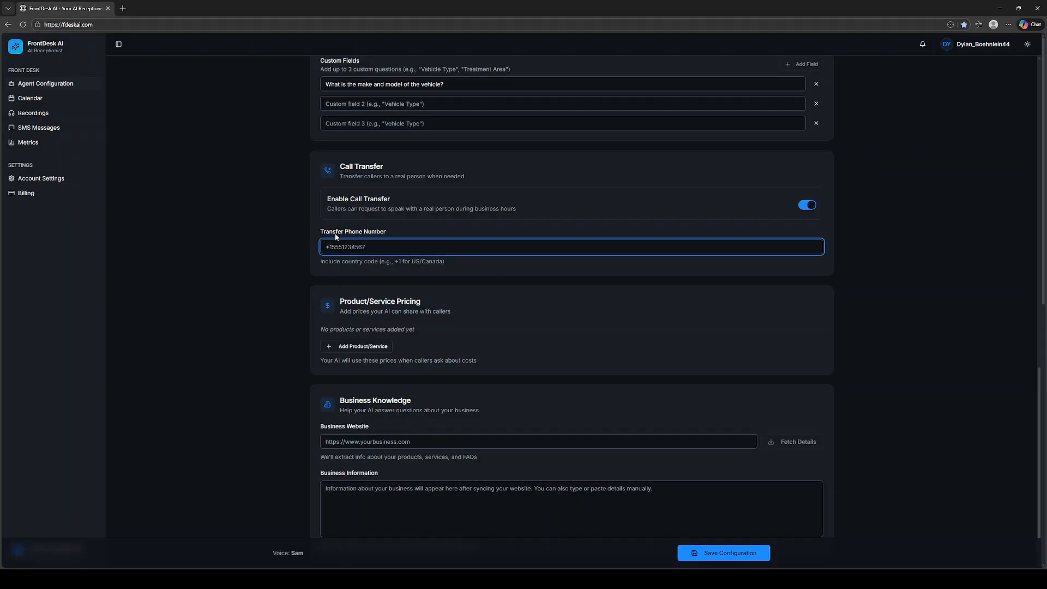
{"action": "left_click", "coordinate": [284, 233]}
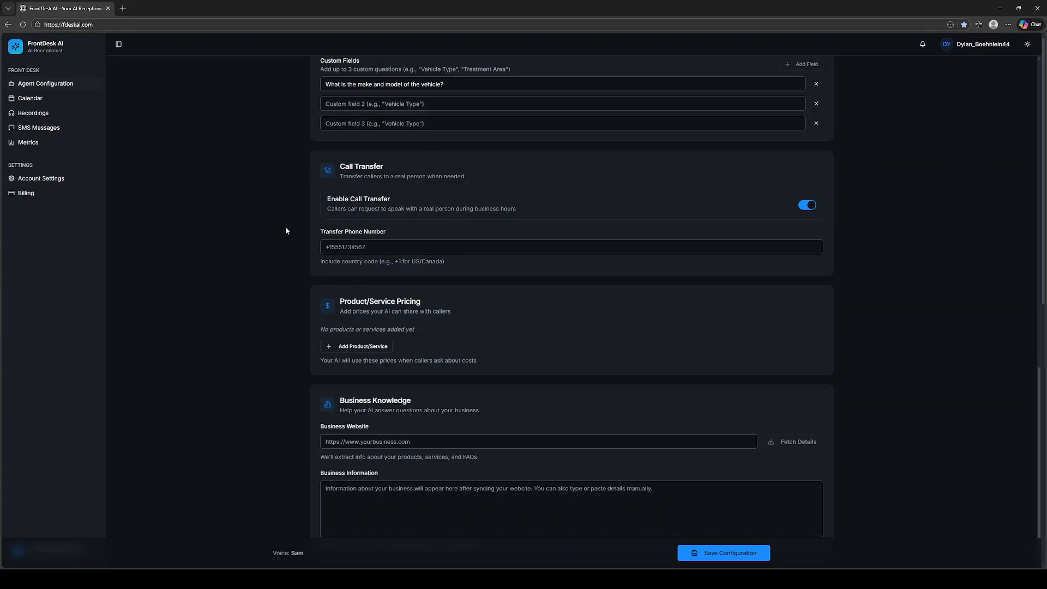
Add four blank product/service rows to the pricing section
{"action": "scroll", "coordinate": [435, 348], "scroll_direction": "down", "scroll_amount": 2}
{"action": "scroll", "coordinate": [435, 348], "scroll_direction": "down", "scroll_amount": 1}
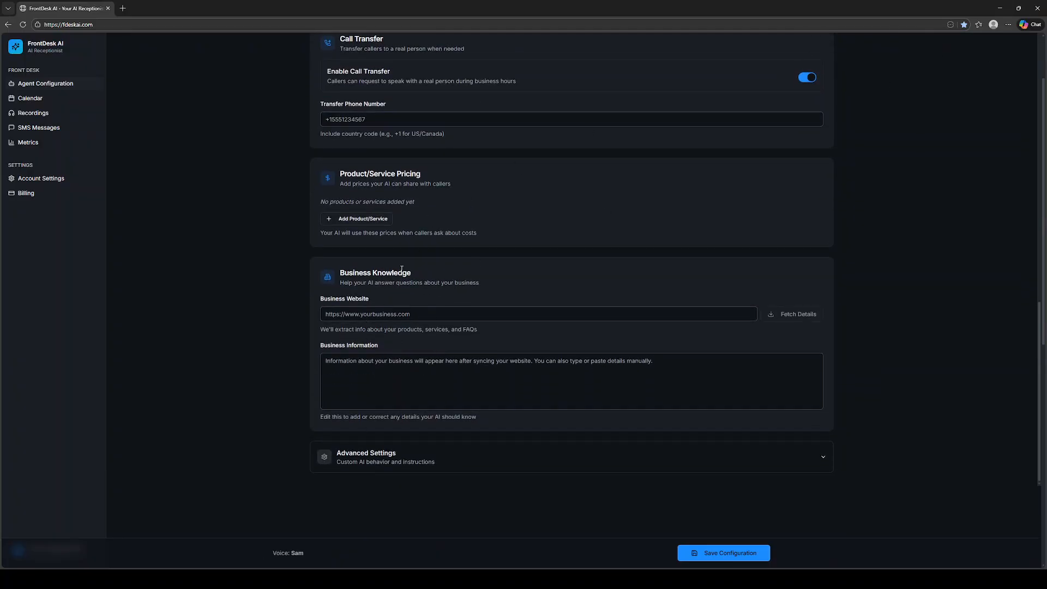
{"action": "left_click", "coordinate": [356, 219]}
{"action": "left_click", "coordinate": [356, 220]}
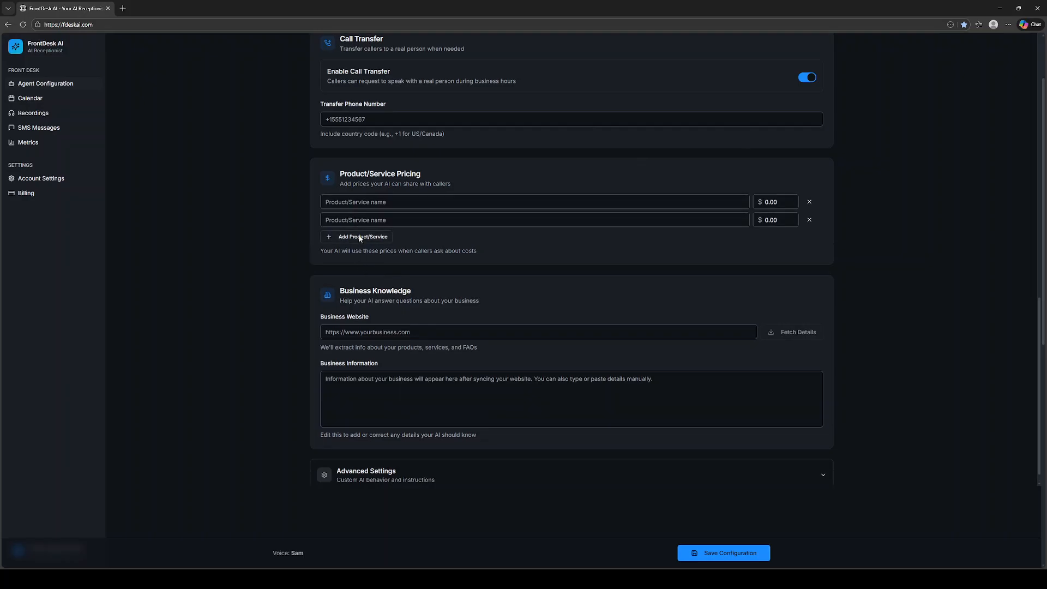
{"action": "left_click", "coordinate": [357, 237]}
{"action": "left_click", "coordinate": [359, 254]}
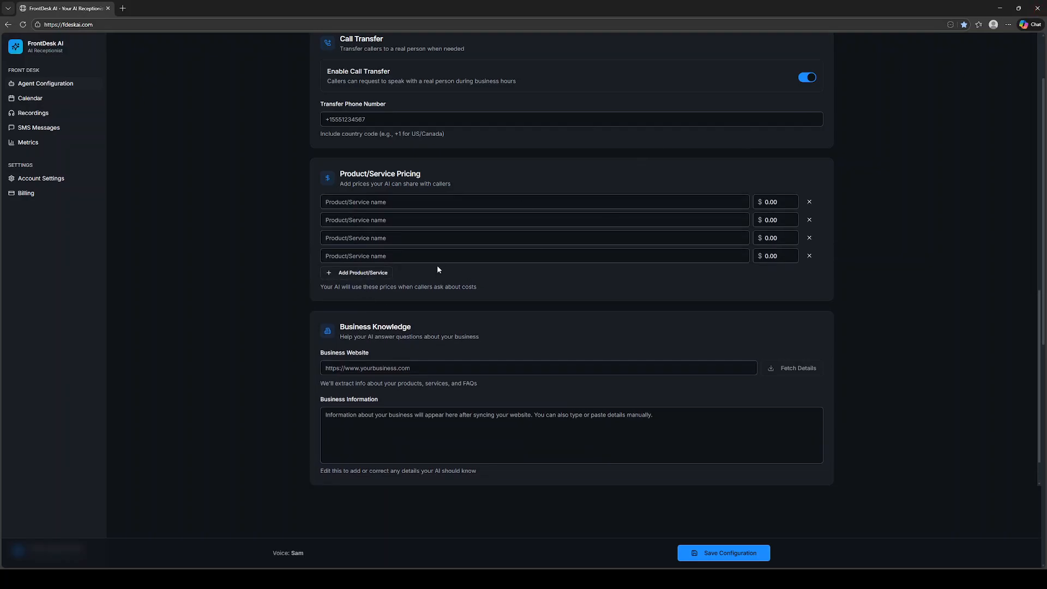
Name the first two services "Oil Change" and "Tire Rotation" in the pricing list
{"action": "left_click", "coordinate": [374, 203]}
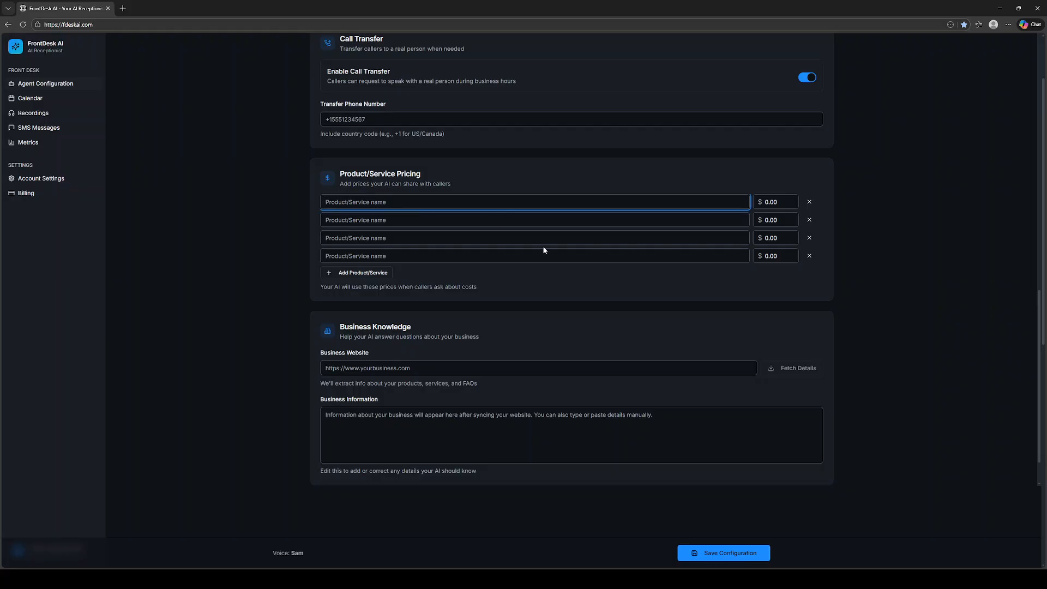
{"action": "type", "text": "Oil Change"}
{"action": "key", "text": "Tab"}
{"action": "key", "text": "Tab"}
{"action": "key", "text": "Tab"}
{"action": "type", "text": "Tire Rotation"}
{"action": "key", "text": "Tab"}
{"action": "key", "text": "Tab"}
{"action": "key", "text": "Tab"}
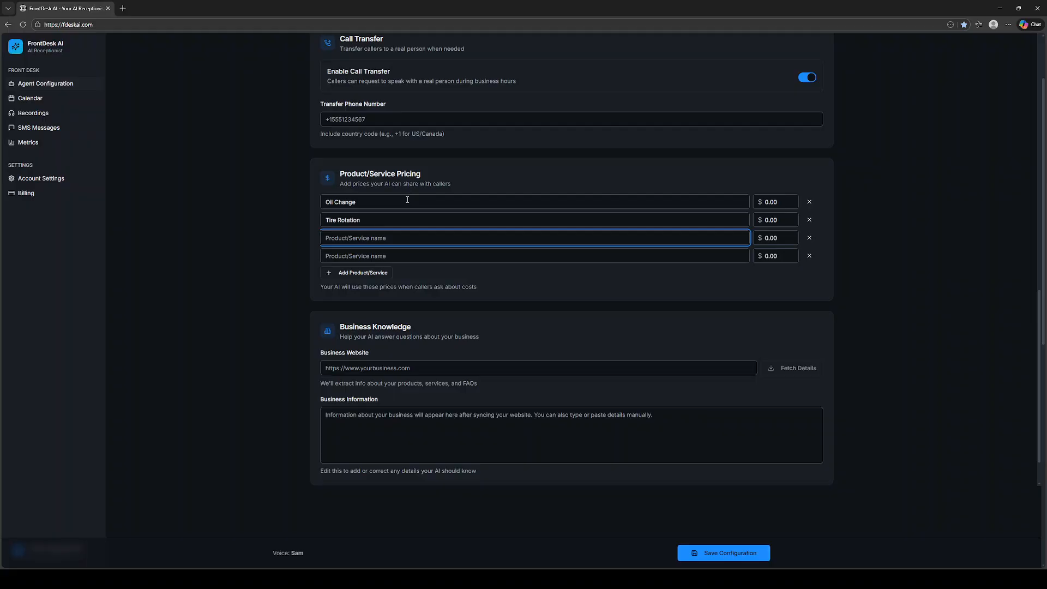
Examine the service names and prices and the business website and information fields
{"action": "double_click", "coordinate": [771, 202]}
{"action": "left_click", "coordinate": [903, 215]}
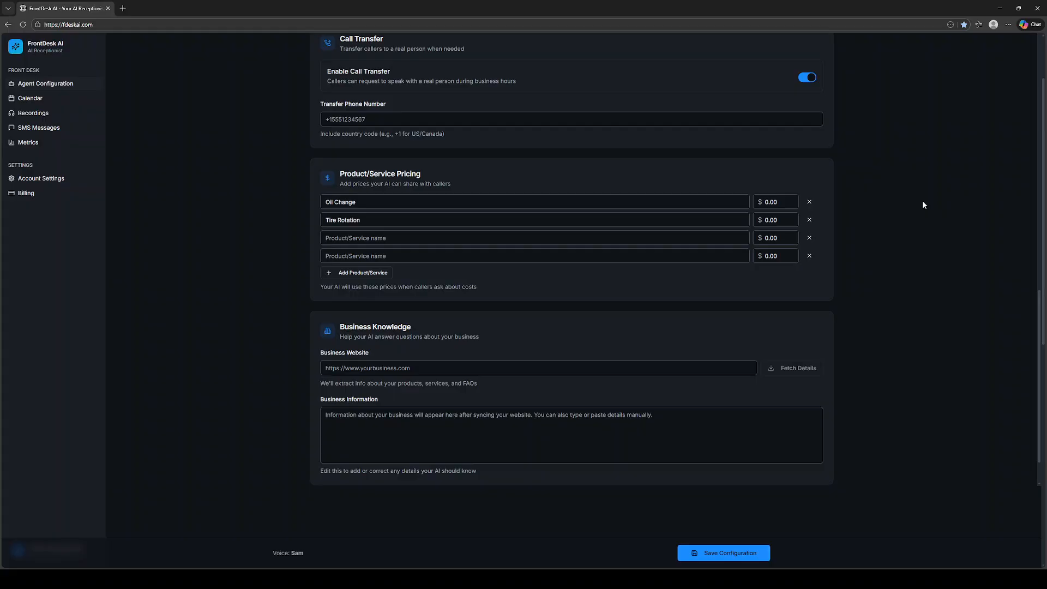
{"action": "left_click_drag", "start_coordinate": [362, 206], "coordinate": [317, 206]}
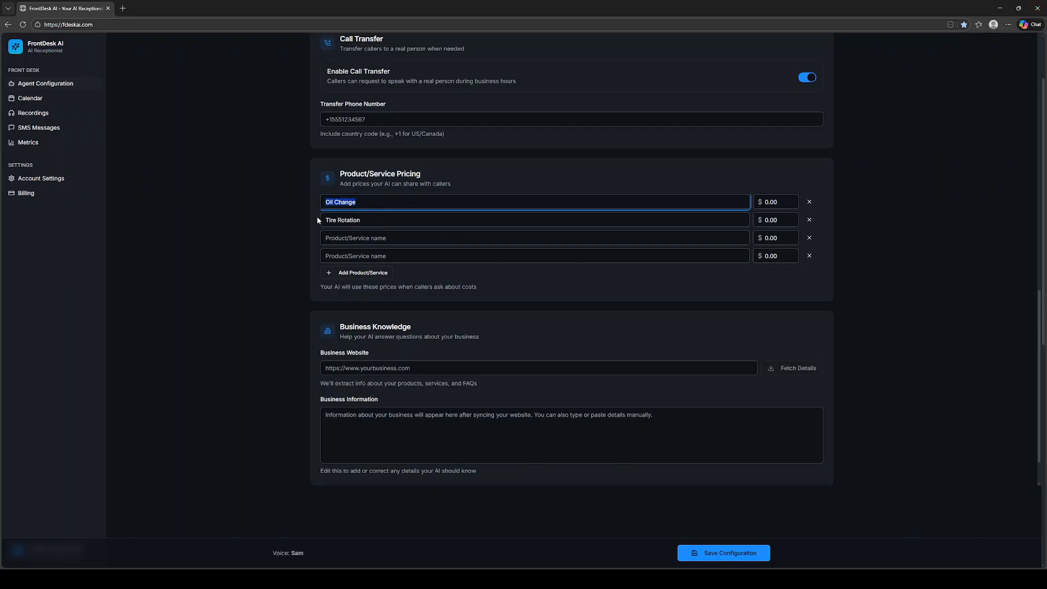
{"action": "left_click", "coordinate": [882, 178]}
{"action": "scroll", "coordinate": [662, 115], "scroll_direction": "down", "scroll_amount": 3}
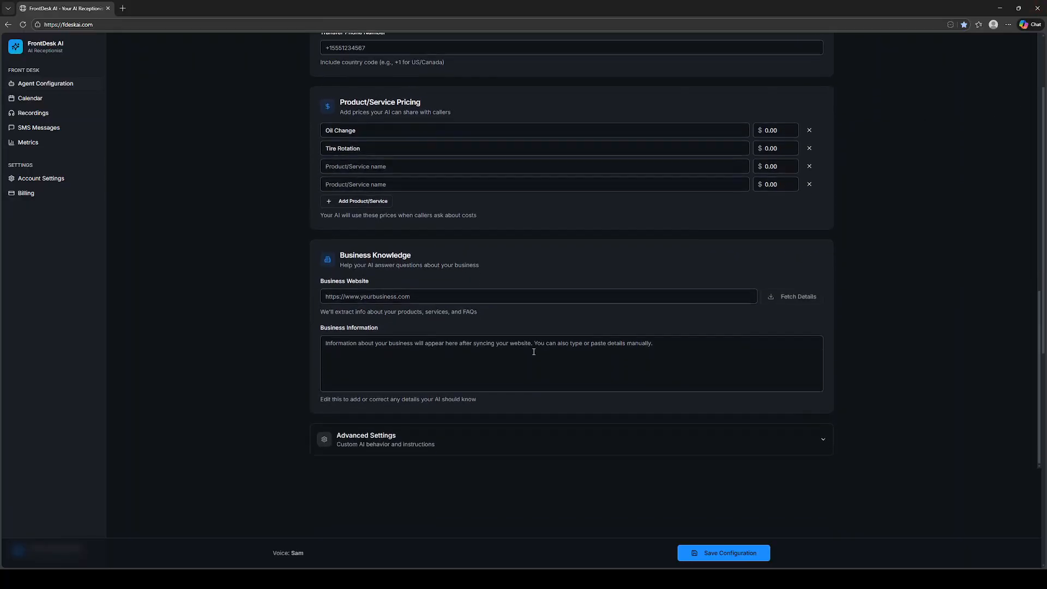
{"action": "scroll", "coordinate": [752, 218], "scroll_direction": "up", "scroll_amount": 2}
{"action": "left_click", "coordinate": [404, 273]}
{"action": "left_click", "coordinate": [347, 285]}
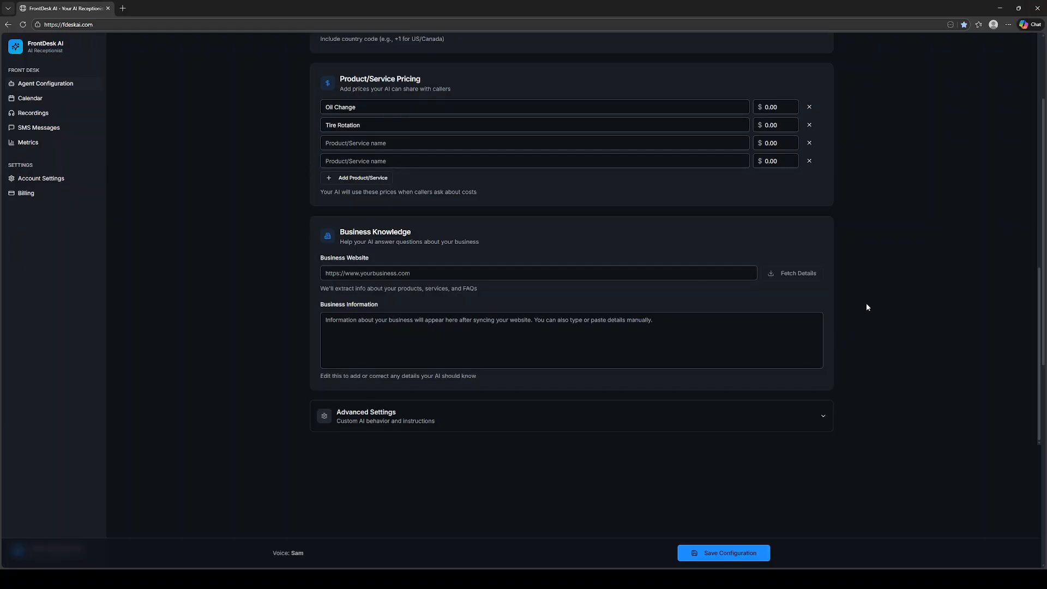
Expand the advanced settings and add the line "Avoid talking about competitors." to the AI instructions
{"action": "left_click", "coordinate": [606, 423]}
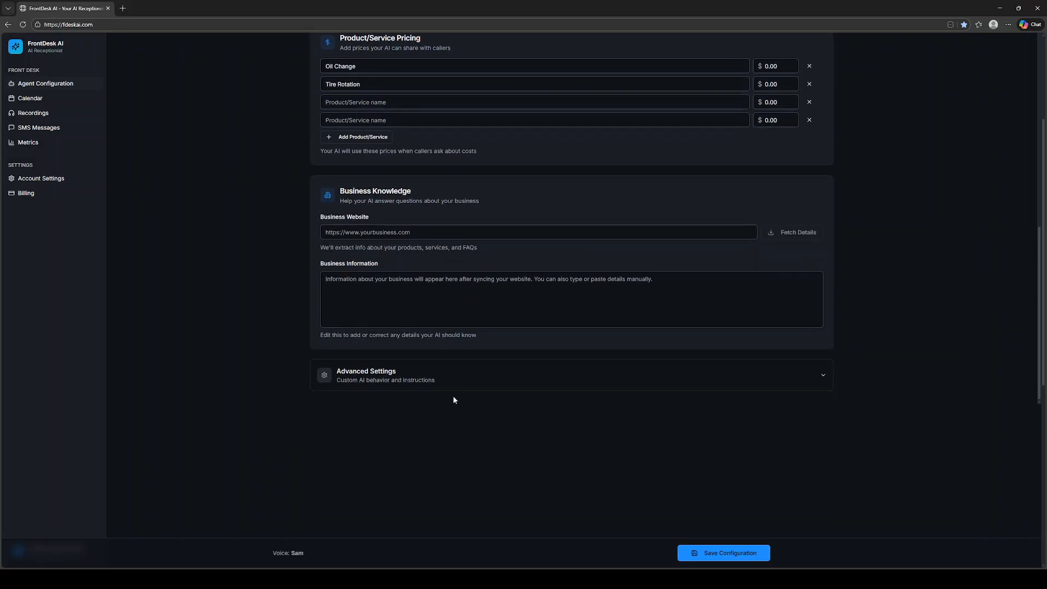
{"action": "scroll", "coordinate": [479, 396], "scroll_direction": "down", "scroll_amount": 3}
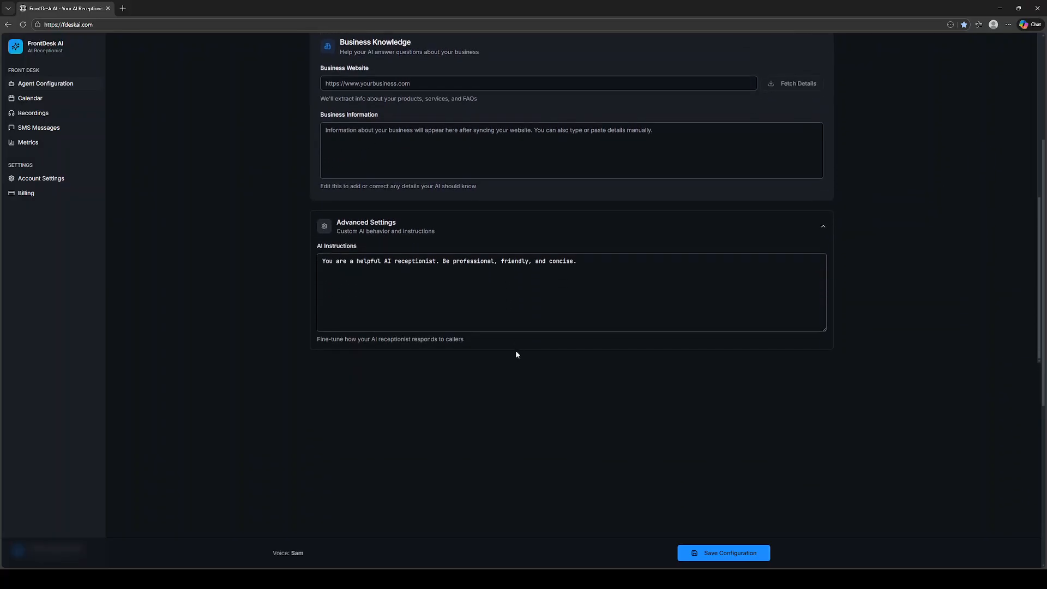
{"action": "scroll", "coordinate": [389, 396], "scroll_direction": "up", "scroll_amount": 1}
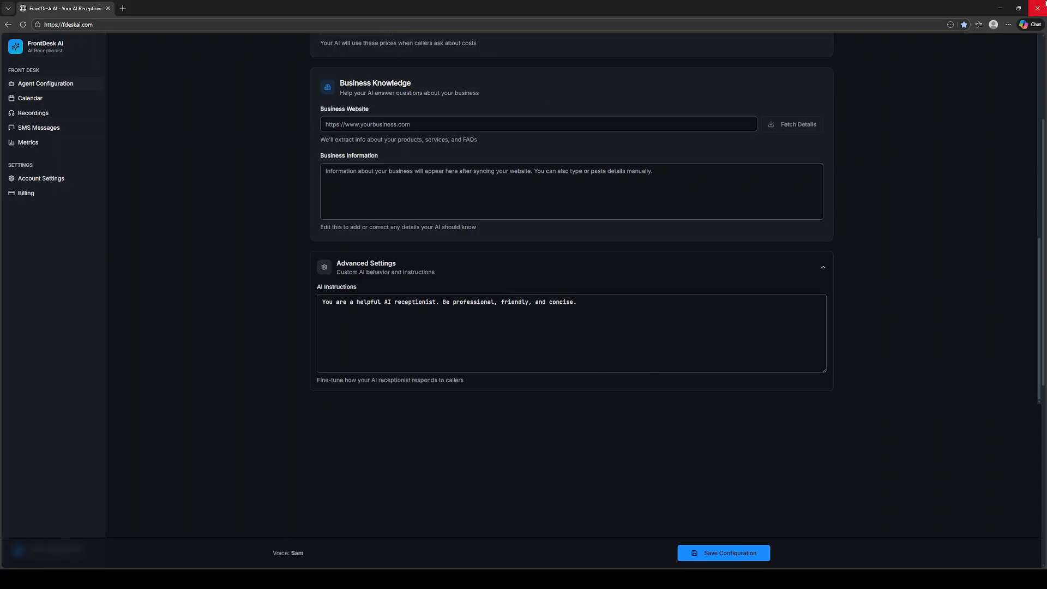
{"action": "left_click", "coordinate": [339, 303]}
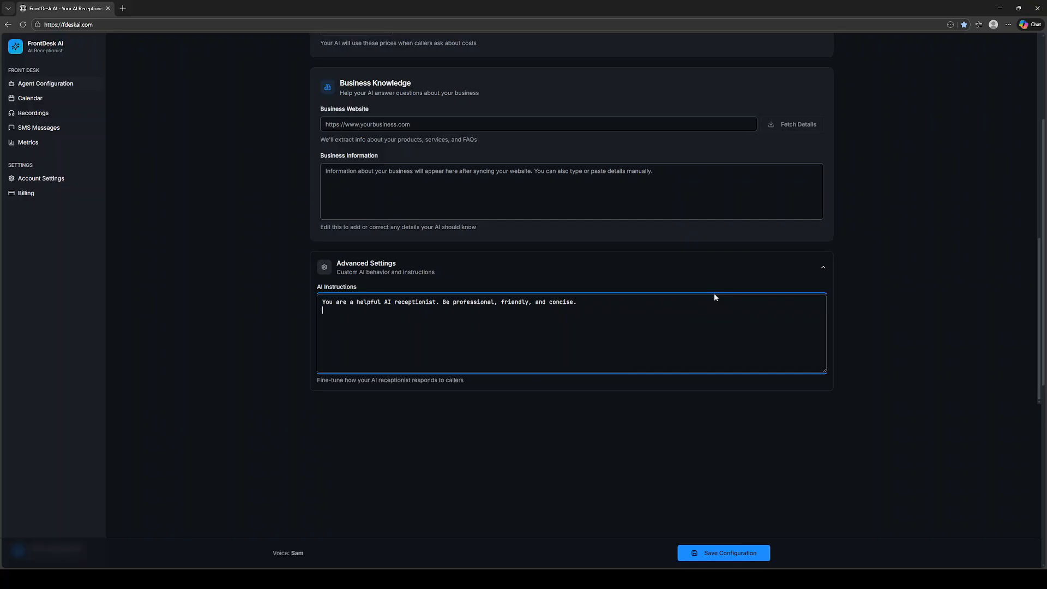
{"action": "key", "text": "Return"}
{"action": "type", "text": "Avoid talking about competitors."}
{"action": "left_click", "coordinate": [864, 309]}
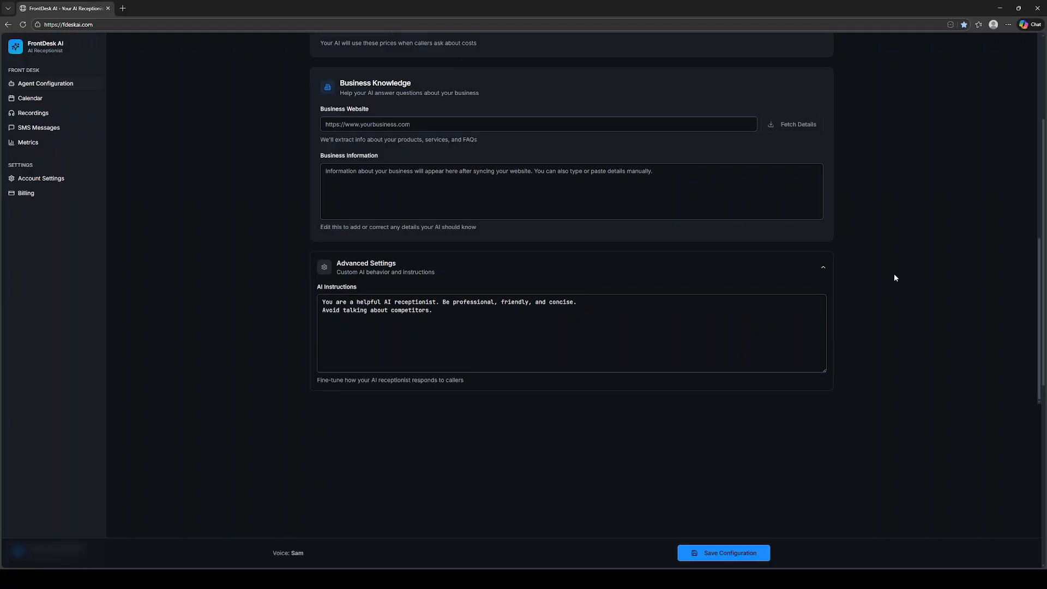